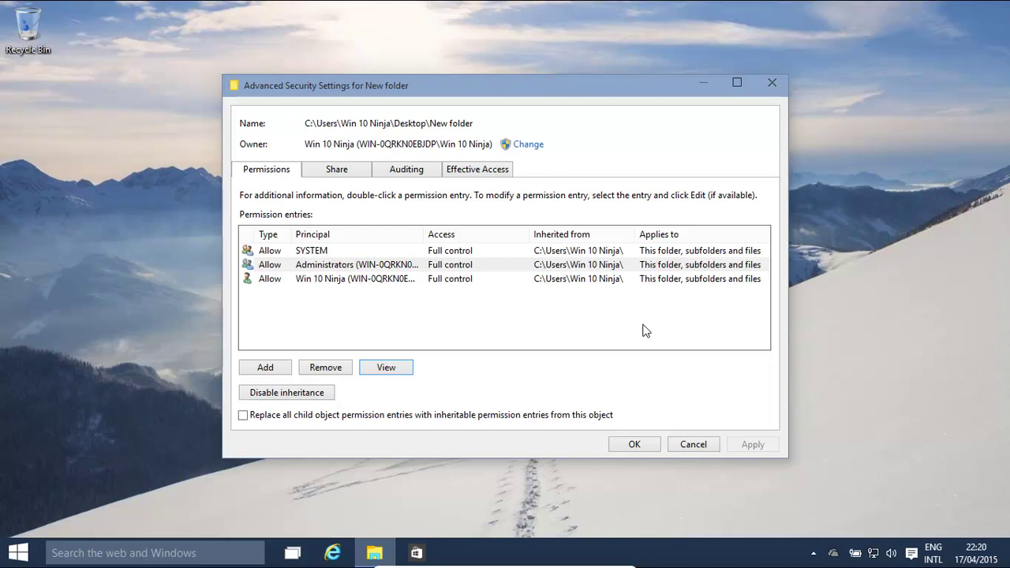
# Maximize Advanced Security Settings, then cancel it and the New folder Properties dialog unchanged
pyautogui.doubleClick(584, 85)
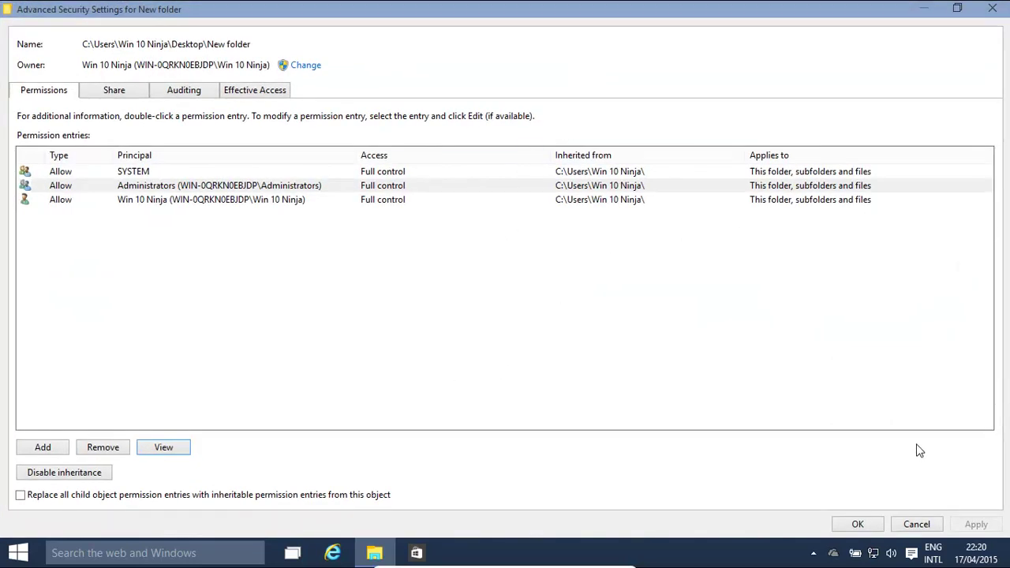
pyautogui.click(916, 524)
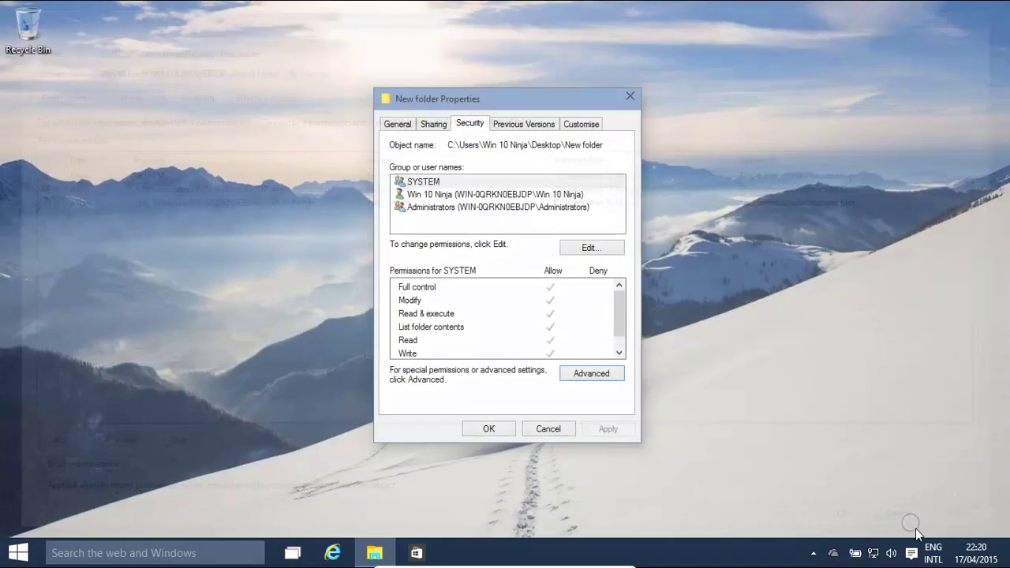
pyautogui.click(531, 432)
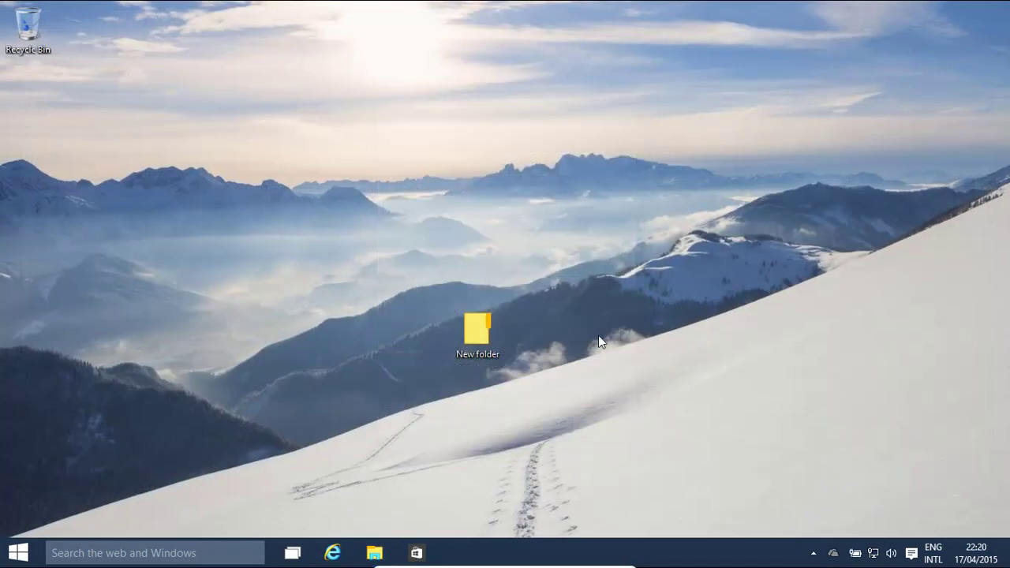
# Reopen New folder's Advanced Security Settings from Properties on the Security tab
pyautogui.rightClick(472, 347)
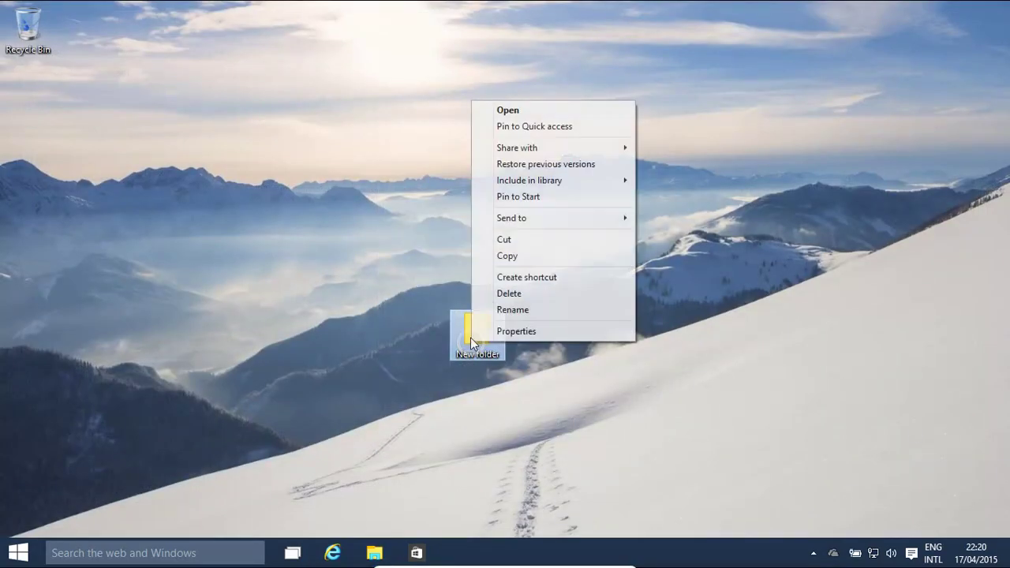
pyautogui.click(515, 332)
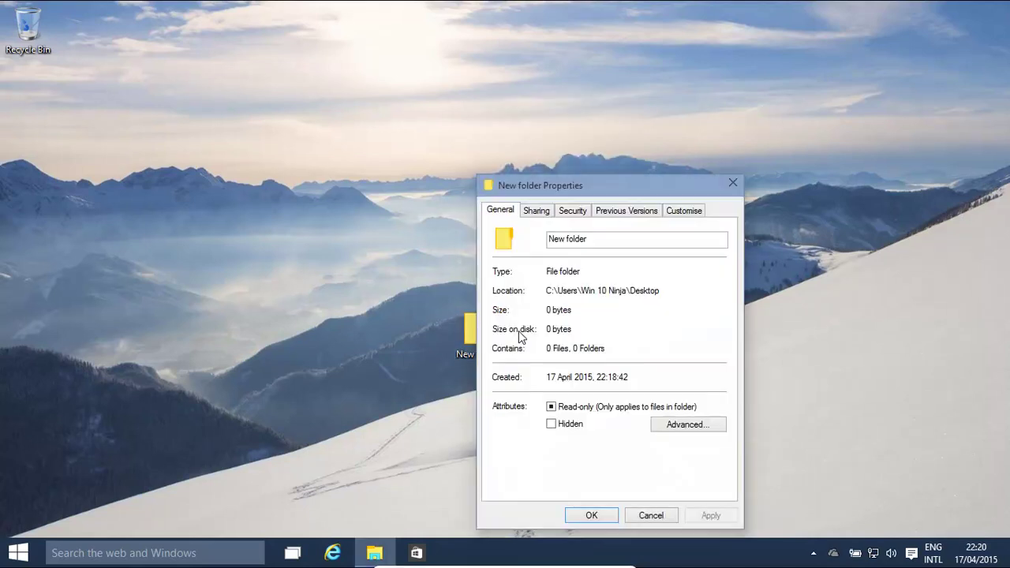
pyautogui.click(574, 211)
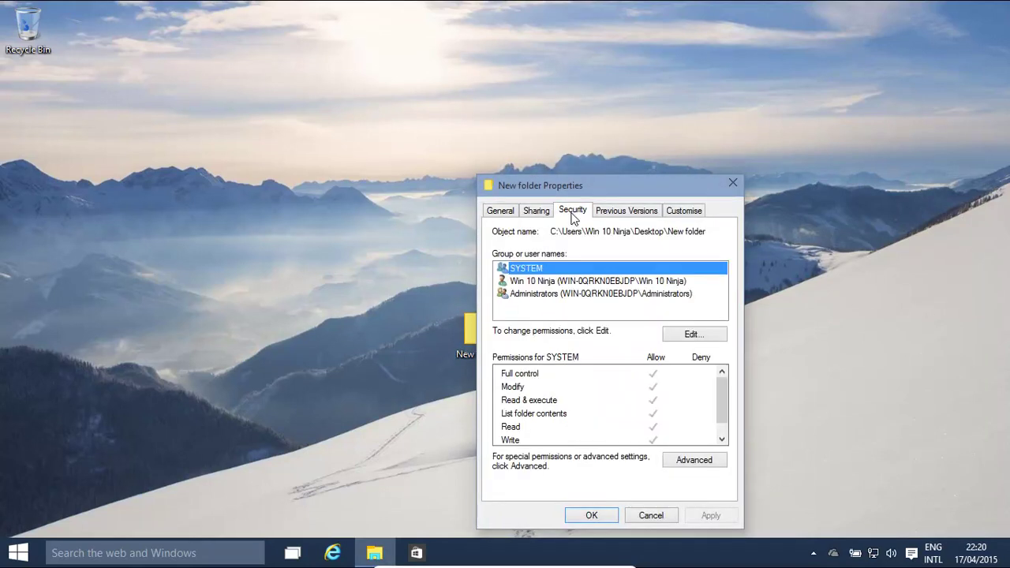
pyautogui.click(696, 462)
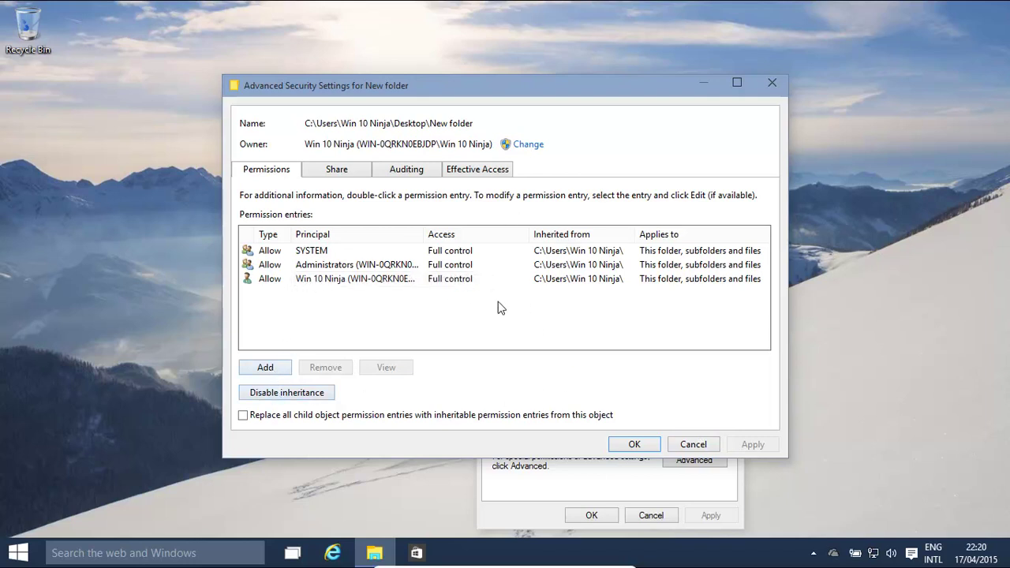
pyautogui.click(322, 265)
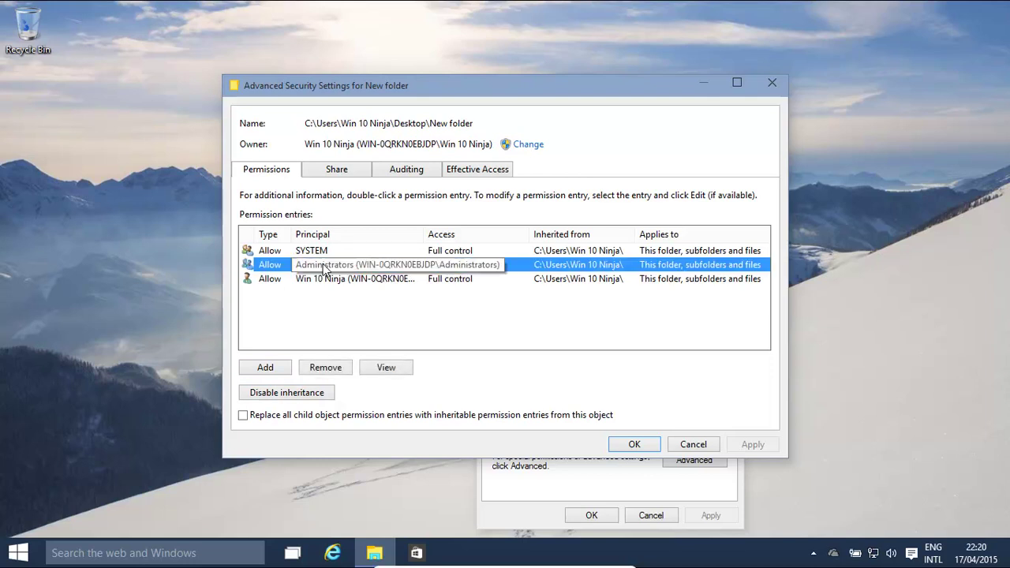
pyautogui.click(386, 369)
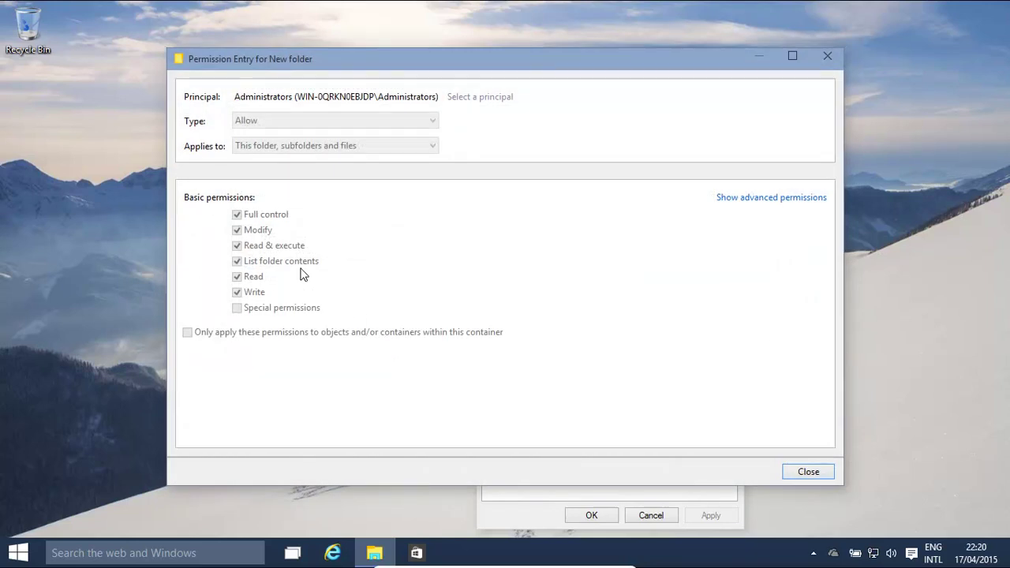
pyautogui.click(769, 199)
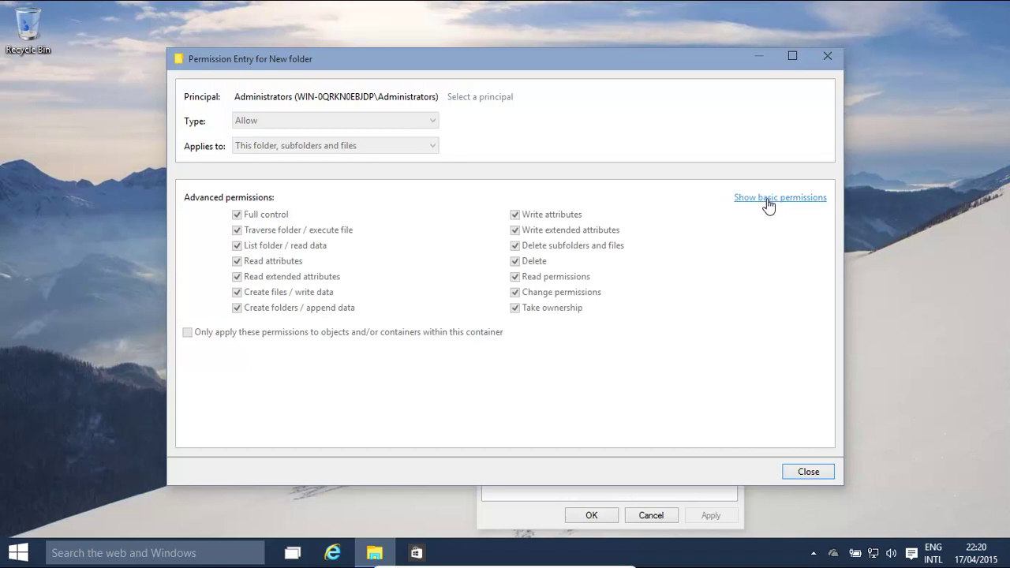
pyautogui.click(807, 472)
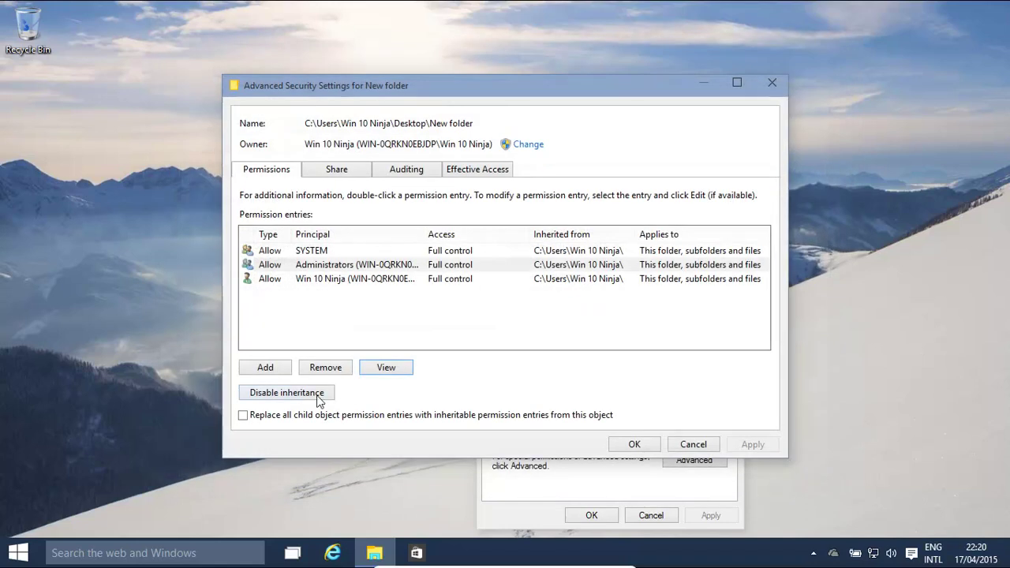
# Enable replacing child object permission entries and disable inheritance, removing all inherited permissions
pyautogui.click(243, 415)
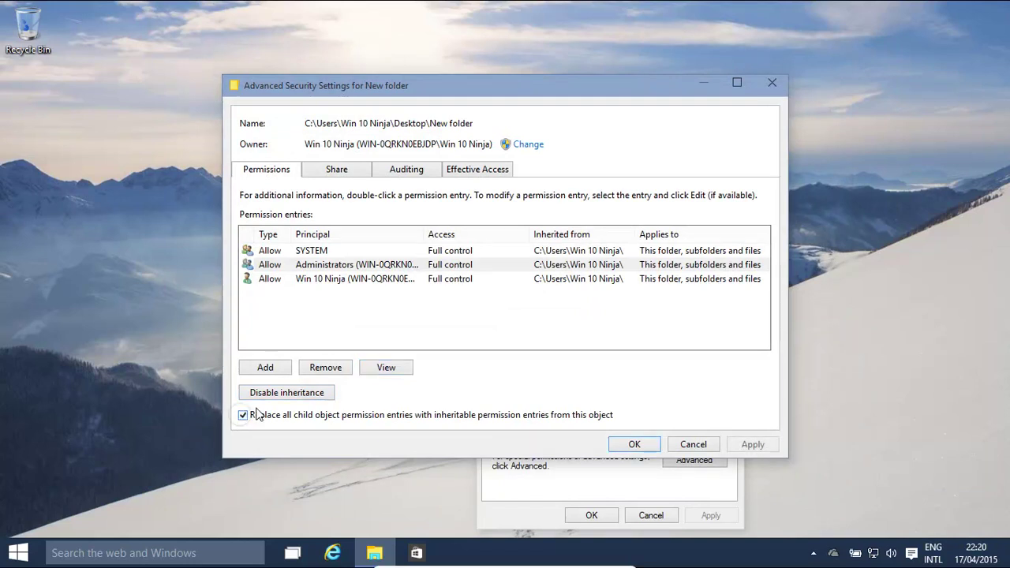
pyautogui.click(287, 400)
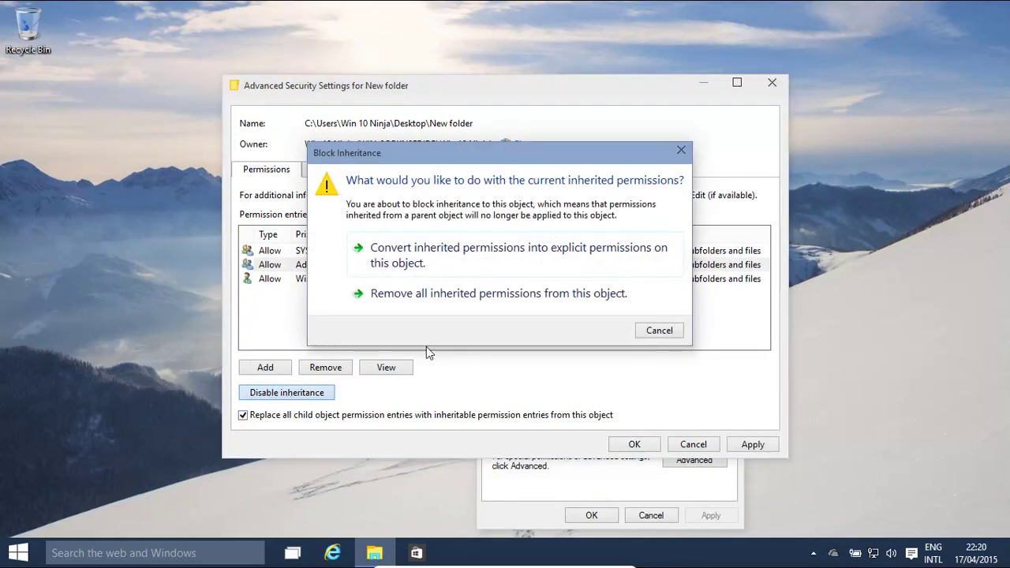
pyautogui.click(551, 292)
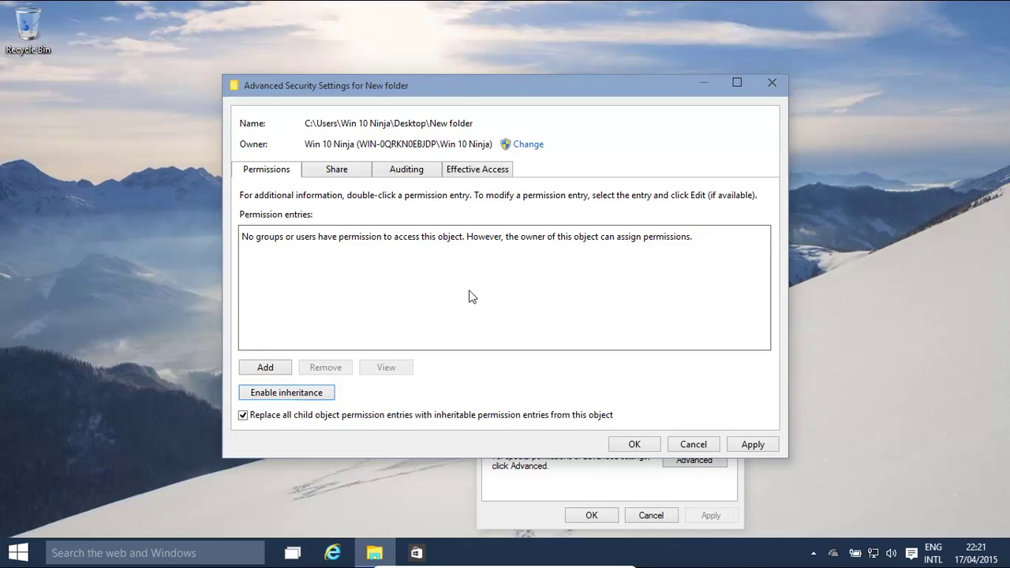
# Add a permission entry with the local user account as principal, verified with Check Names
pyautogui.click(268, 367)
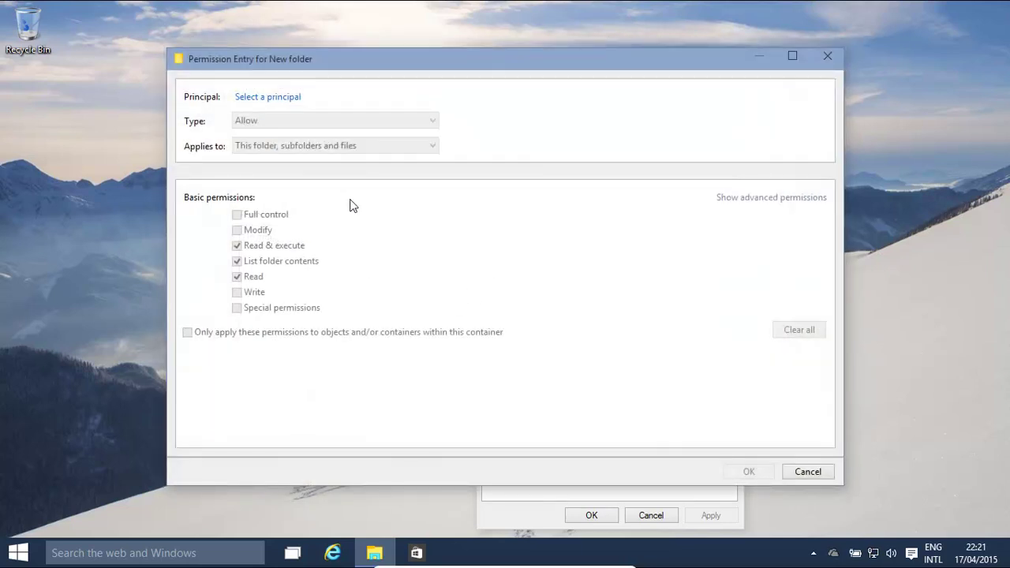
pyautogui.click(285, 98)
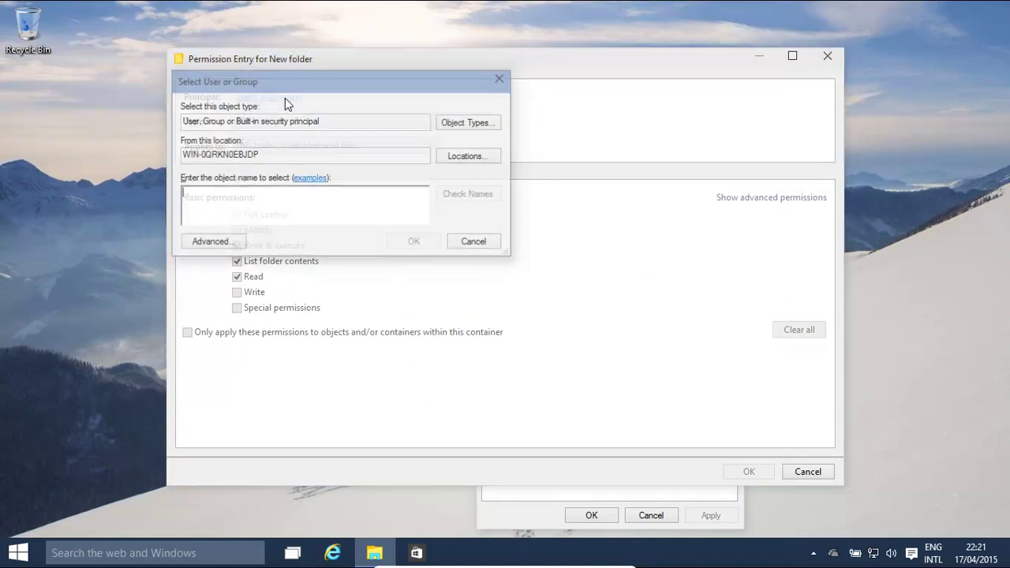
pyautogui.write('W')
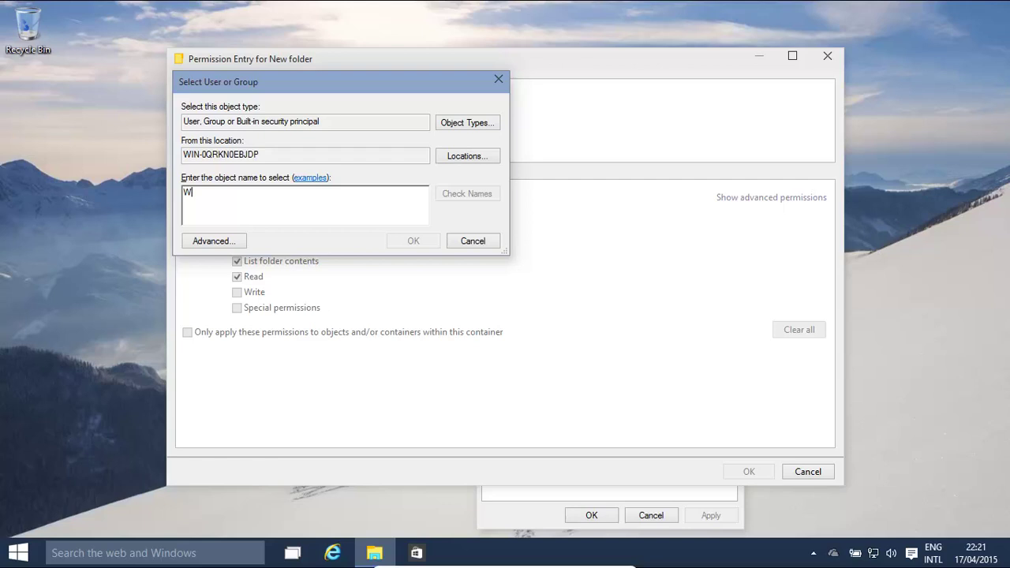
pyautogui.write('in 10 Ninja')
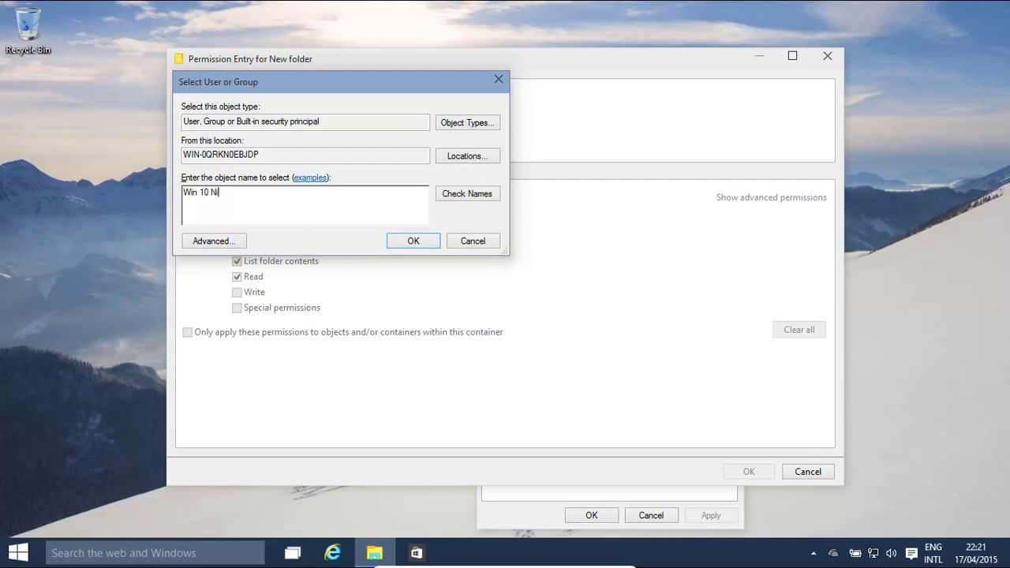
pyautogui.click(477, 196)
pyautogui.click(416, 240)
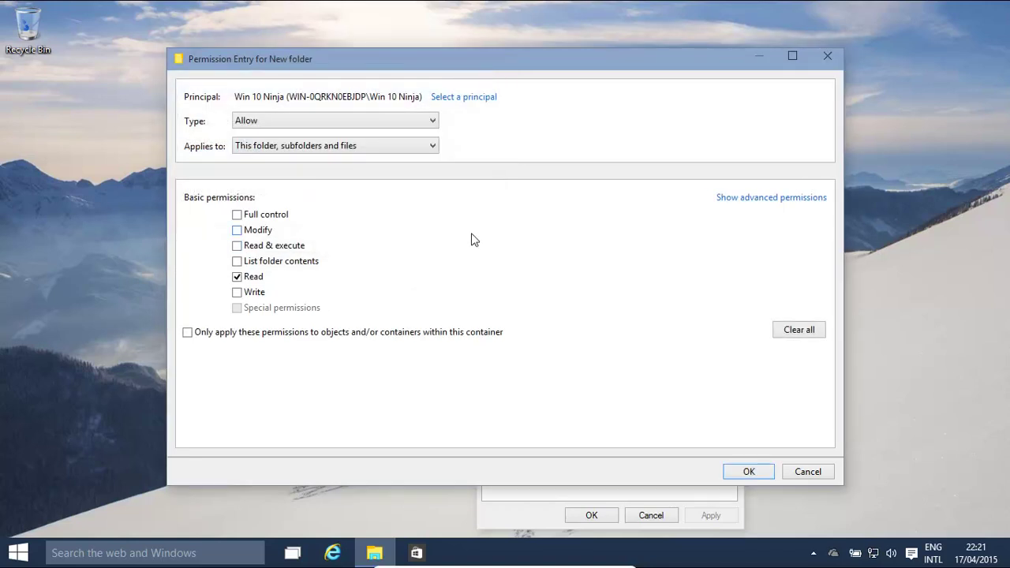
# Grant the local user Full control, applied only within this container, with Delete reticked in advanced permissions
pyautogui.click(237, 215)
pyautogui.click(190, 333)
pyautogui.click(784, 197)
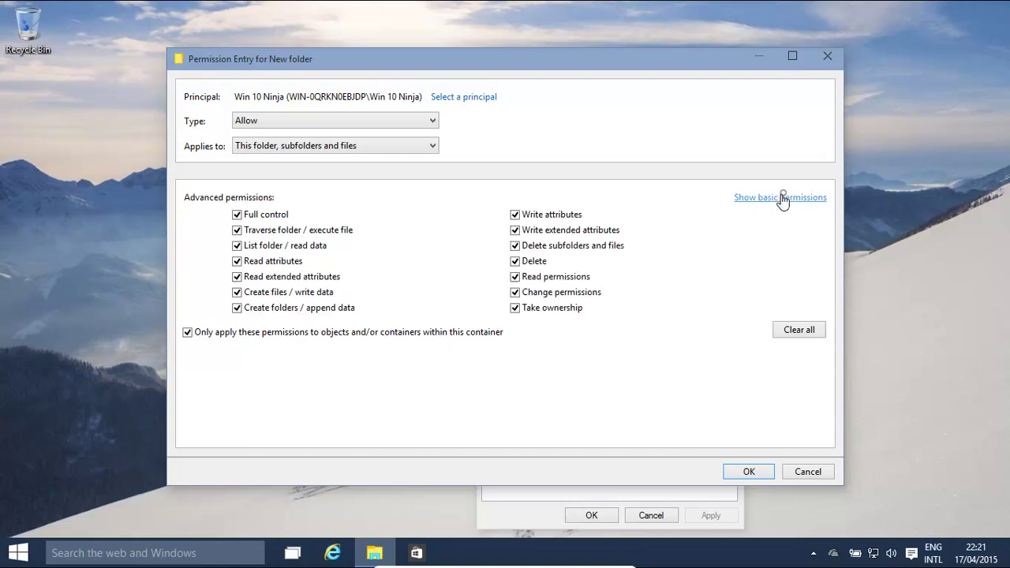
pyautogui.click(516, 262)
pyautogui.click(526, 262)
# Save the full-control entry and confirm replacing descendants' permissions before changing the owner
pyautogui.click(749, 471)
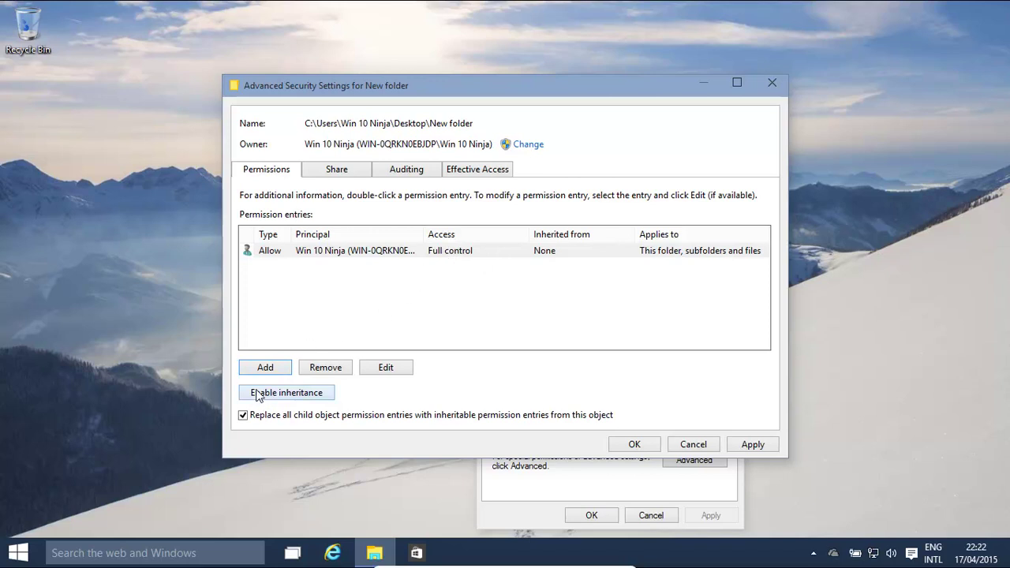
pyautogui.click(529, 145)
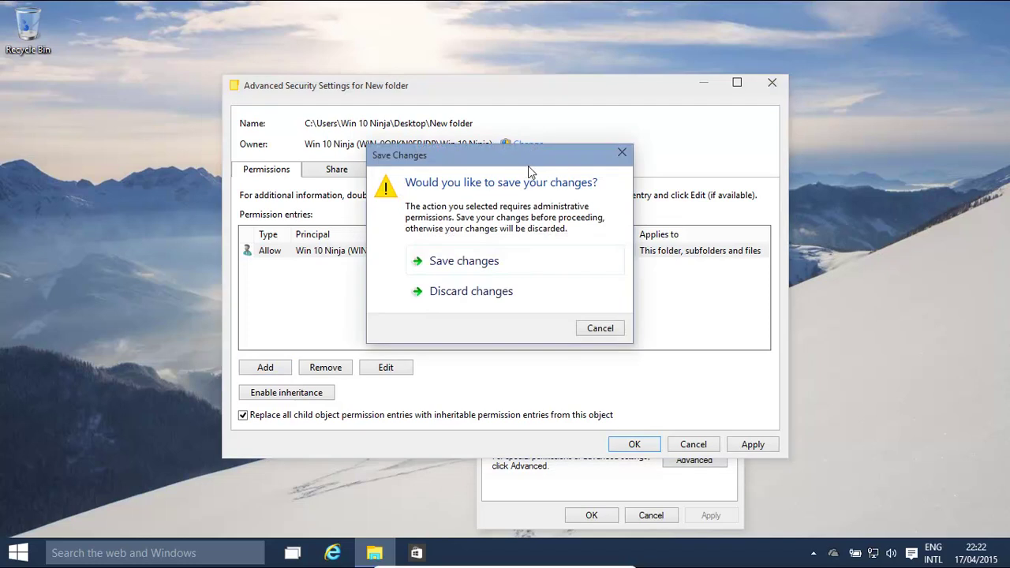
pyautogui.click(452, 271)
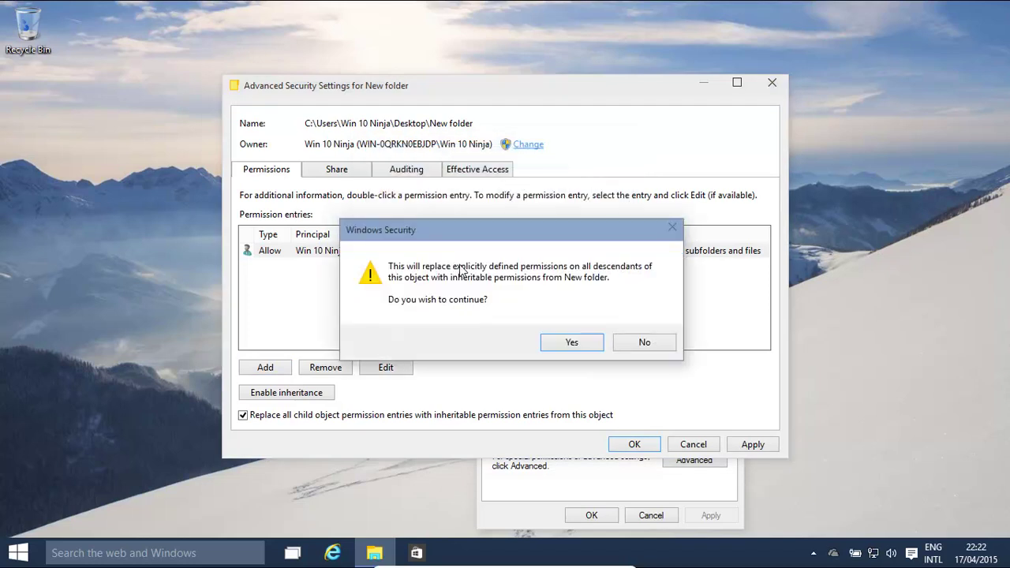
pyautogui.click(580, 345)
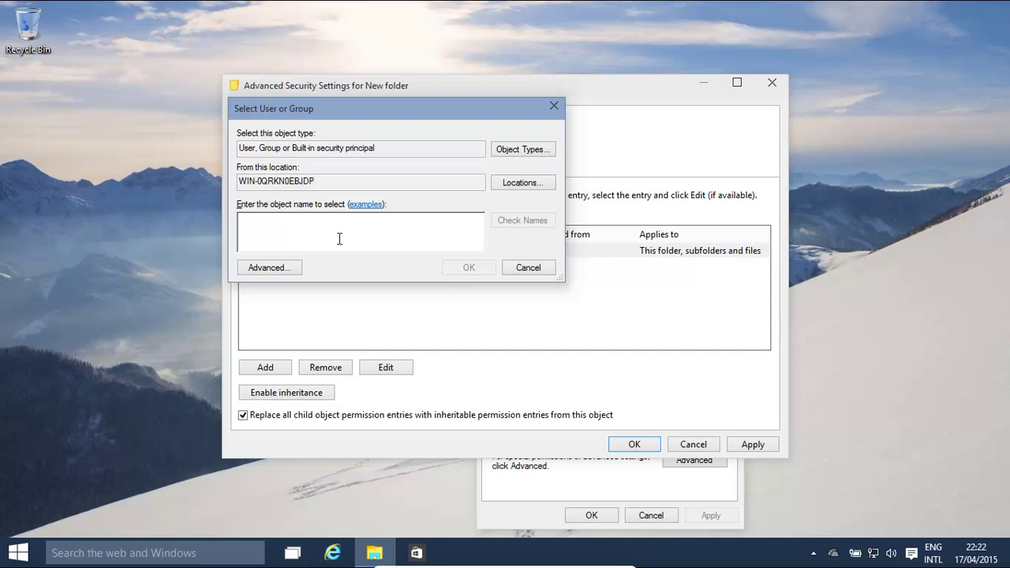
# Make Administrator the owner of New folder, verifying the name with Check Names
pyautogui.write('Administrator')
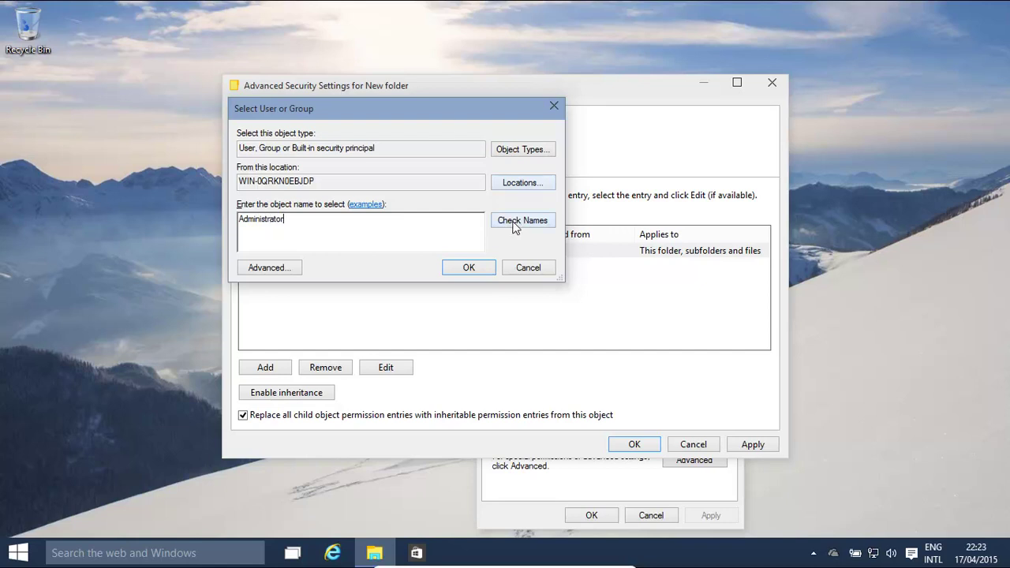
pyautogui.click(514, 224)
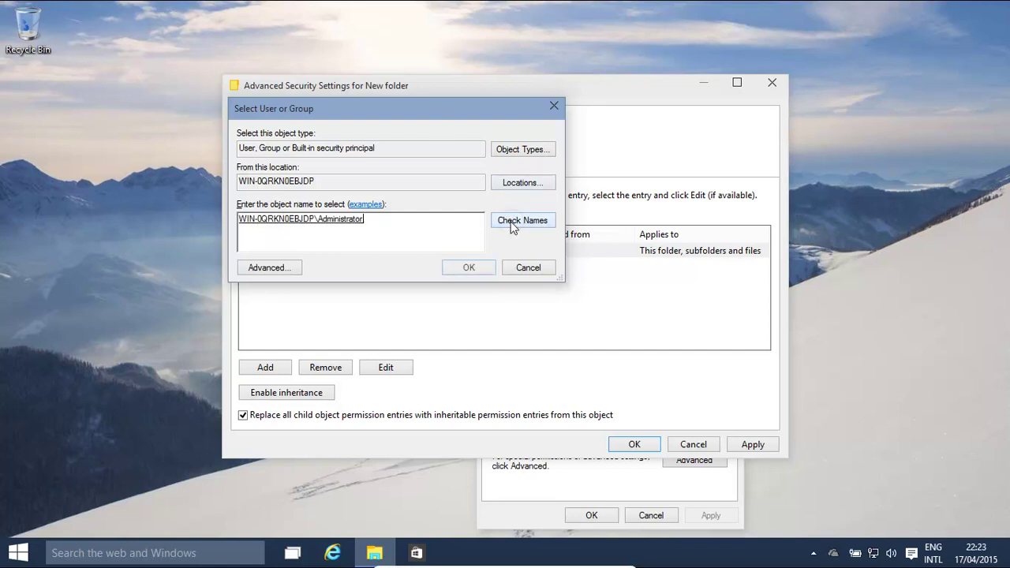
pyautogui.click(470, 268)
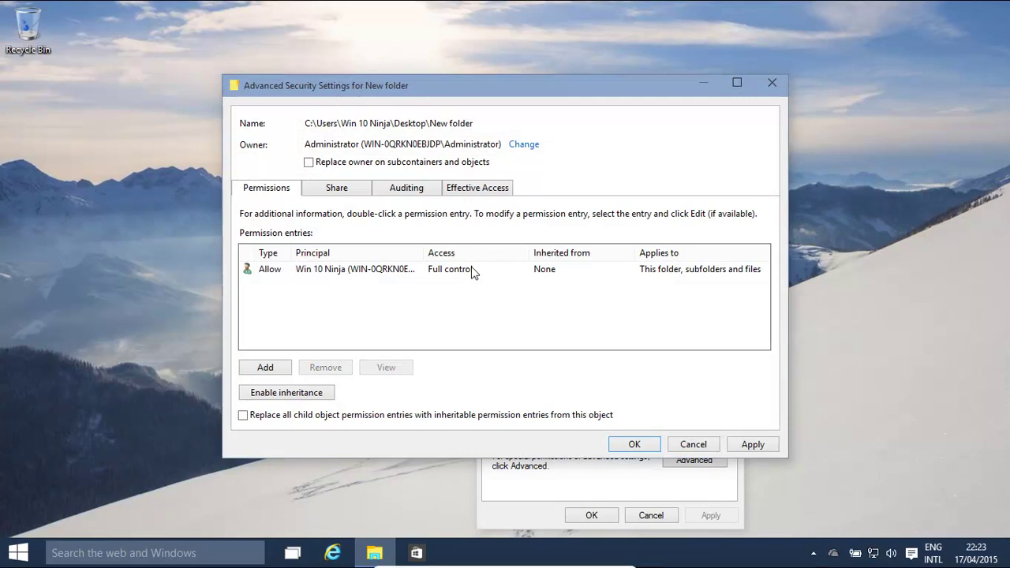